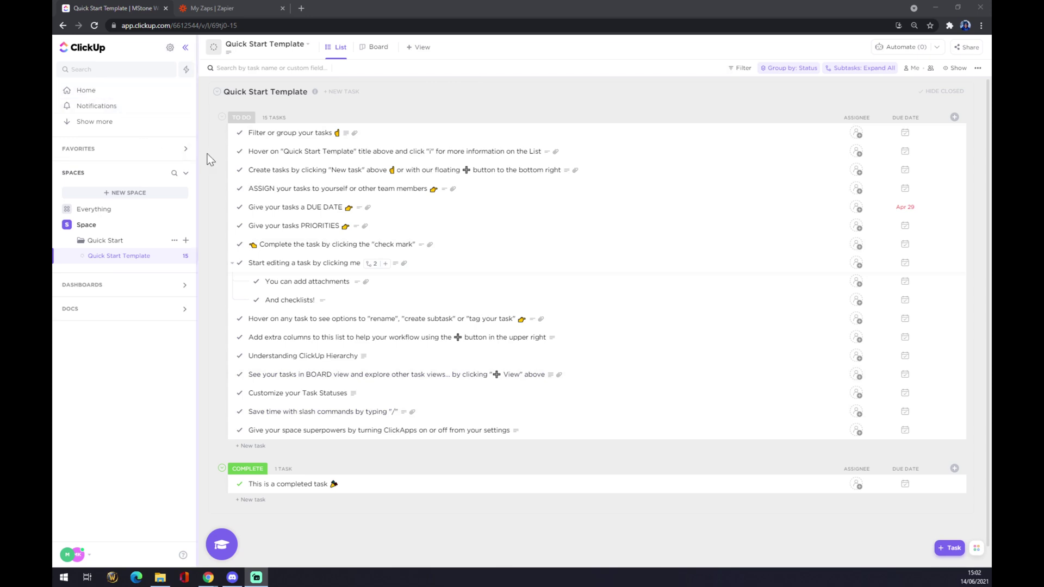
View ClickUp's workspace Integrations page, then switch to the Zapier zaps tab.
click(73, 557)
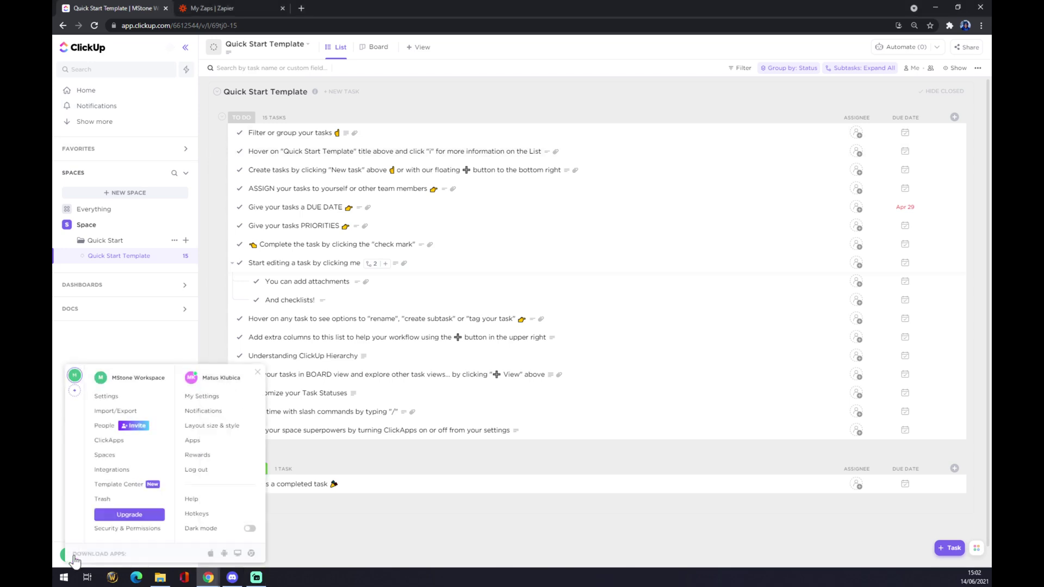
click(112, 471)
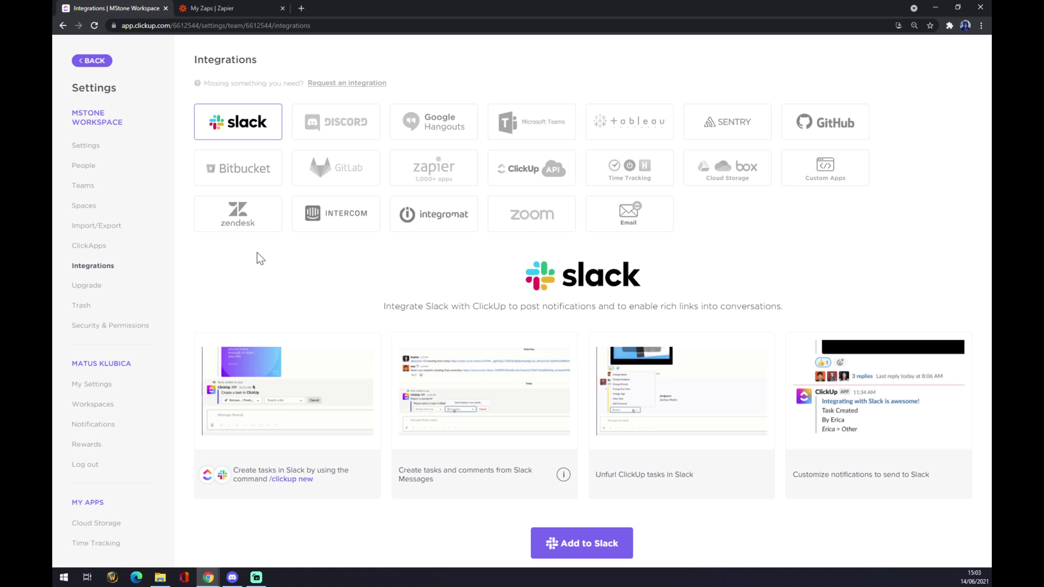
click(265, 7)
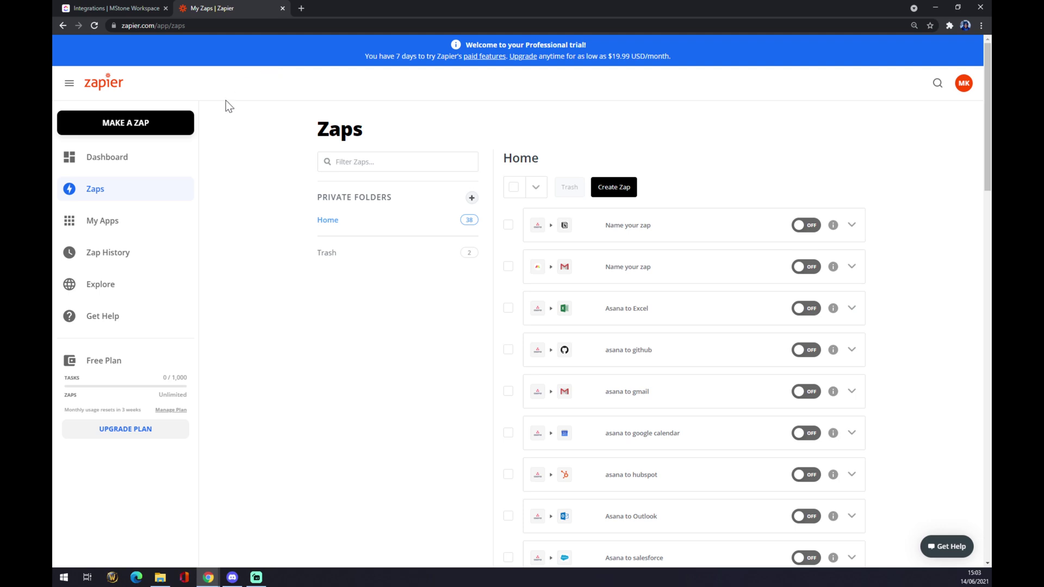
Create a new untitled zap with Make a Zap.
click(136, 162)
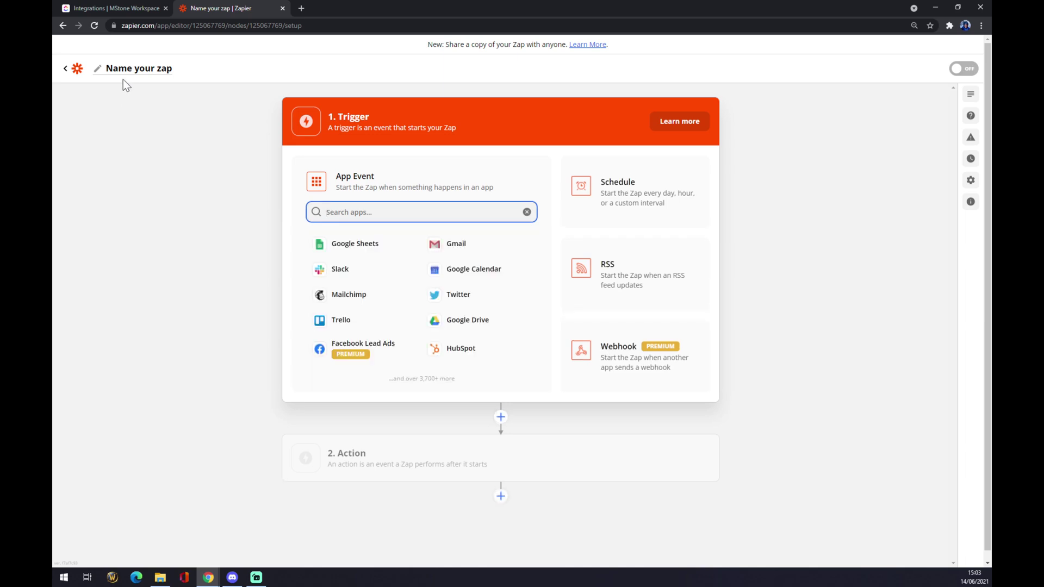
Rename the untitled zap to 'clickup to google sheets'.
click(123, 79)
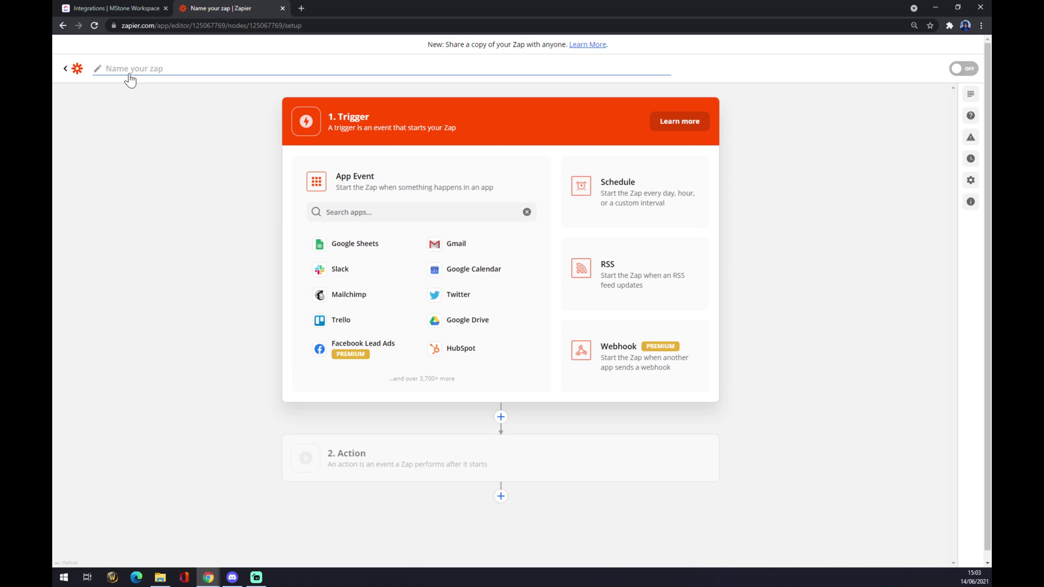
text(clickup t)
text(o google)
text( sheets)
key(Return)
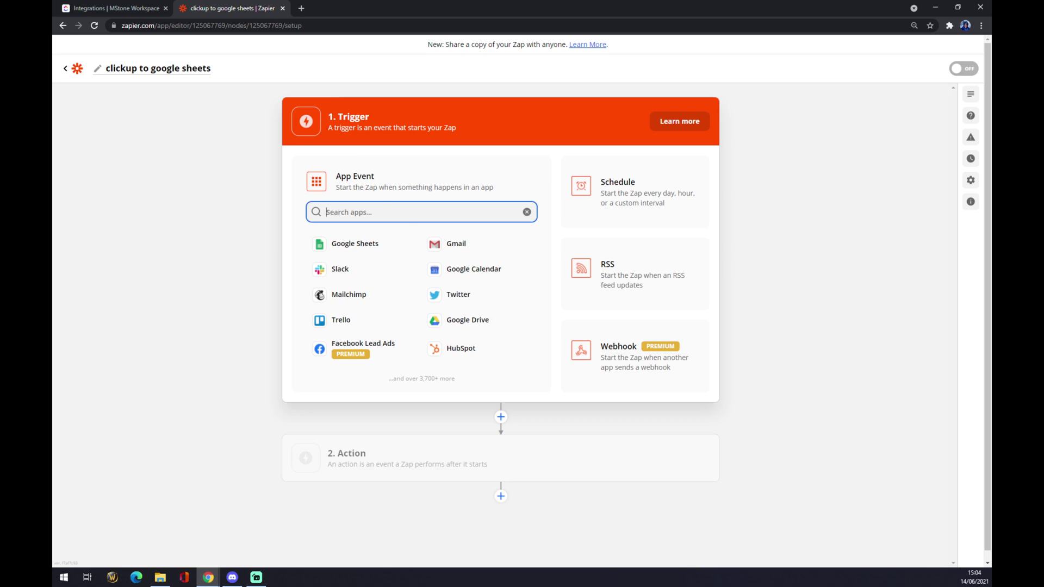
Set the trigger to ClickUp with New Task as the trigger event.
text(clickup)
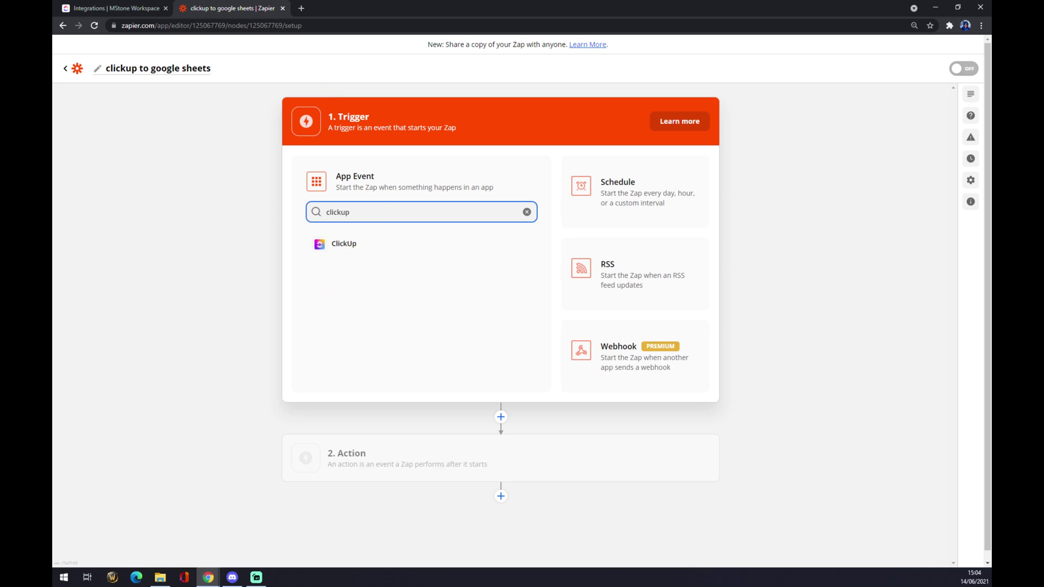
click(357, 239)
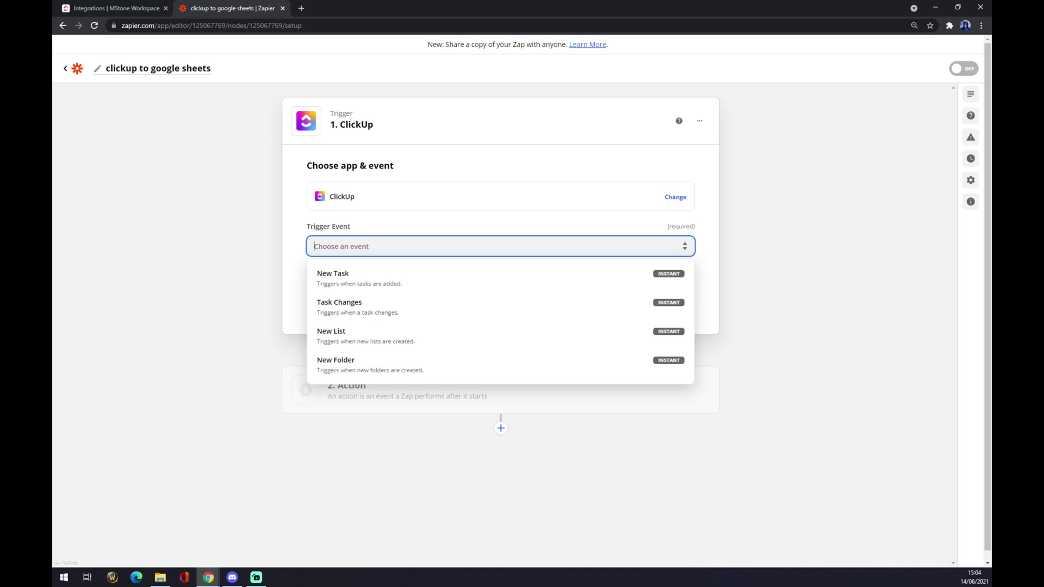
click(363, 282)
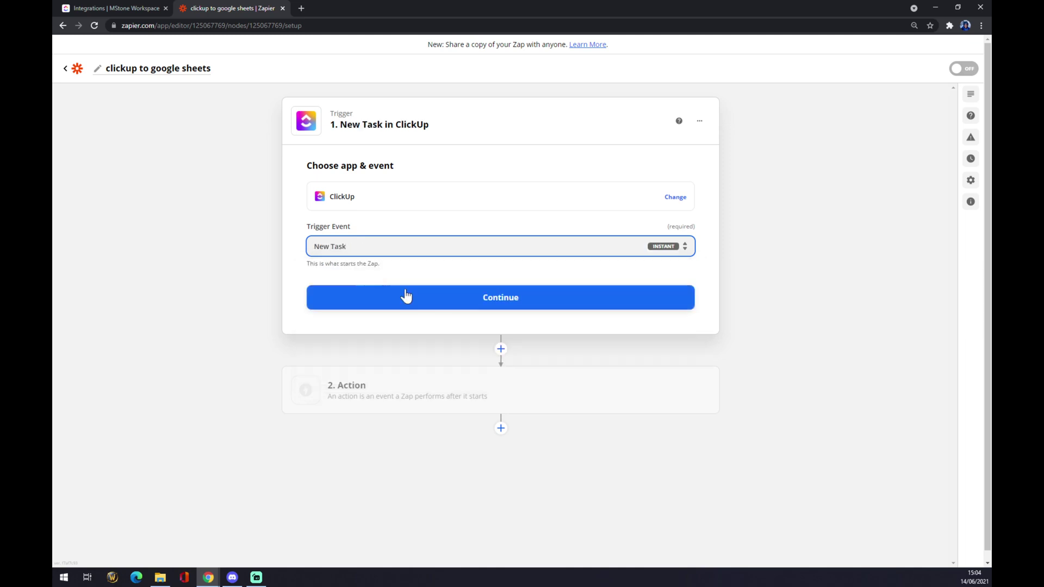
Connect the existing ClickUp account to the trigger.
click(466, 299)
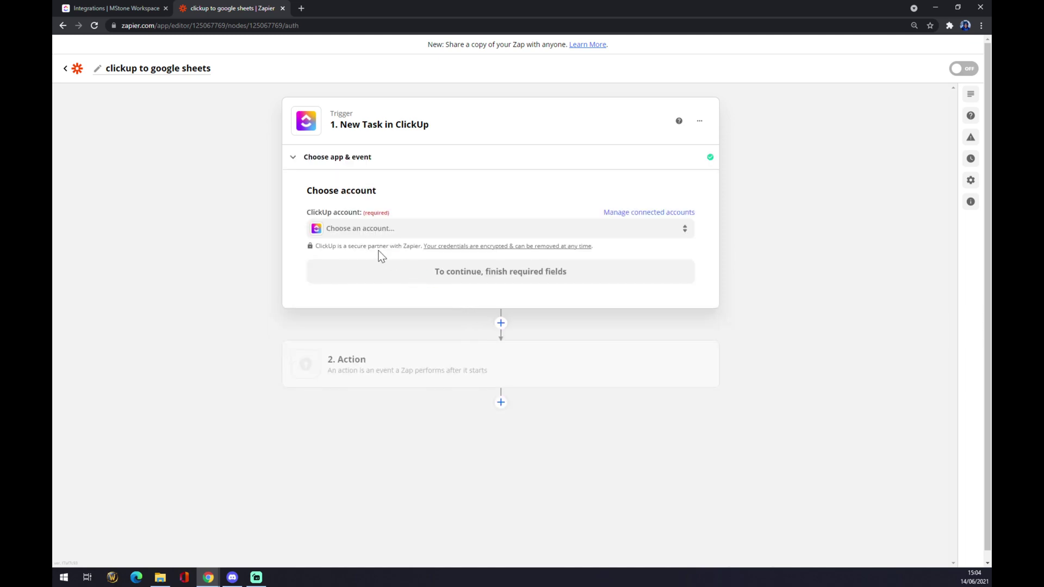
click(365, 235)
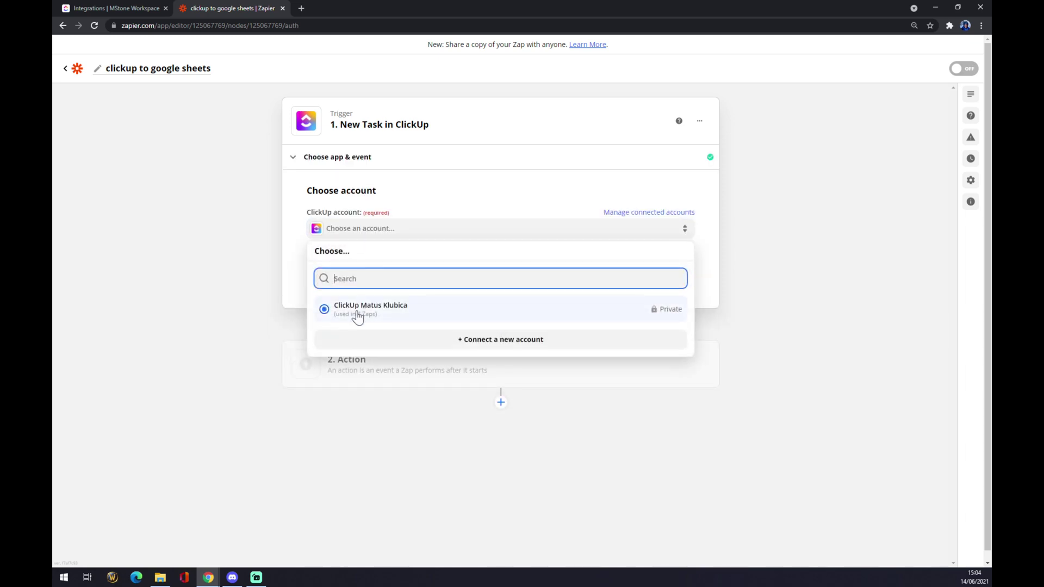
click(358, 312)
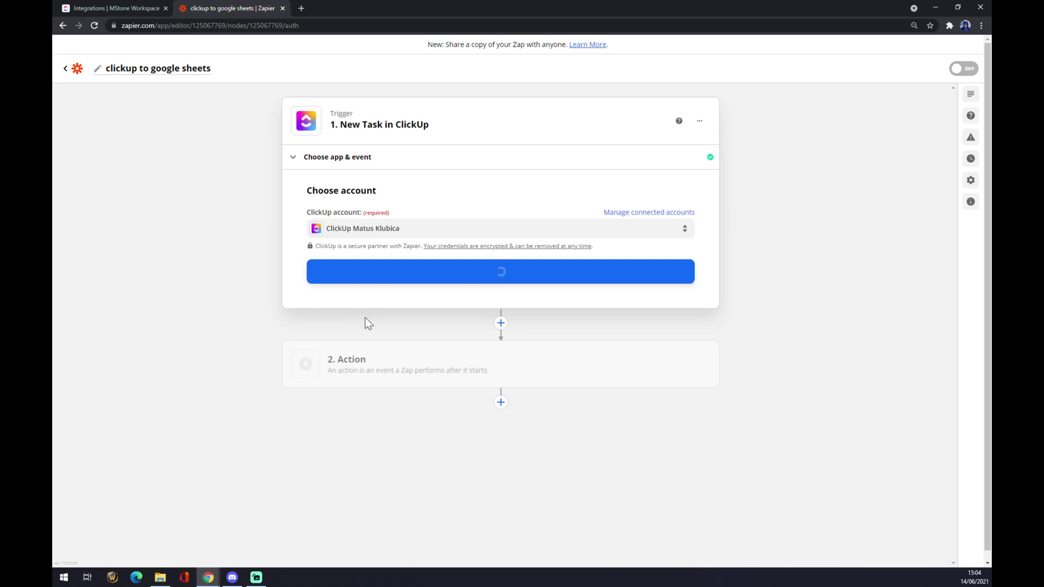
click(364, 280)
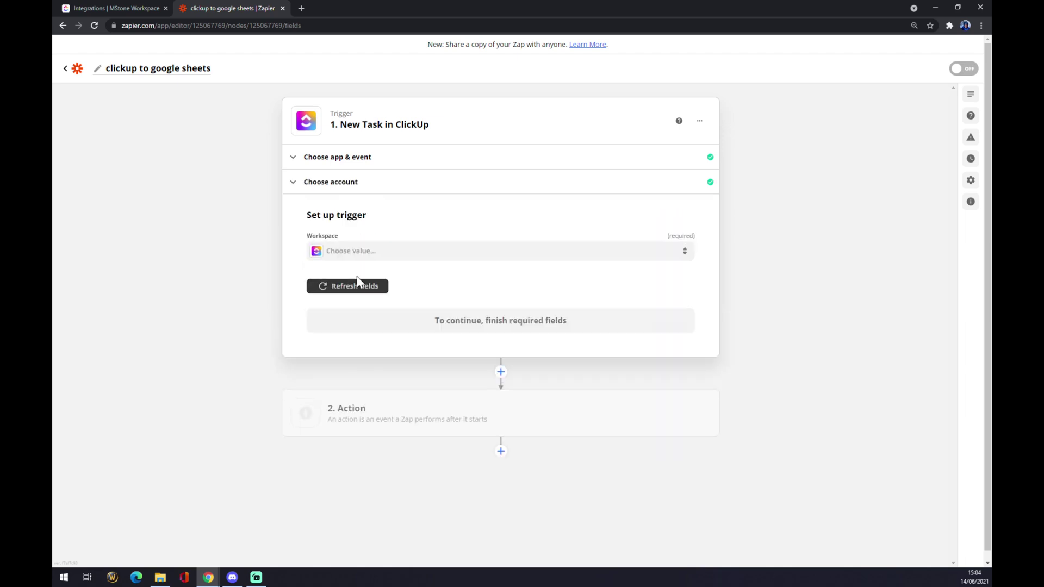
Limit the trigger to Workspace 'MStone Workspace' and Space 'Space', then continue to testing.
click(352, 256)
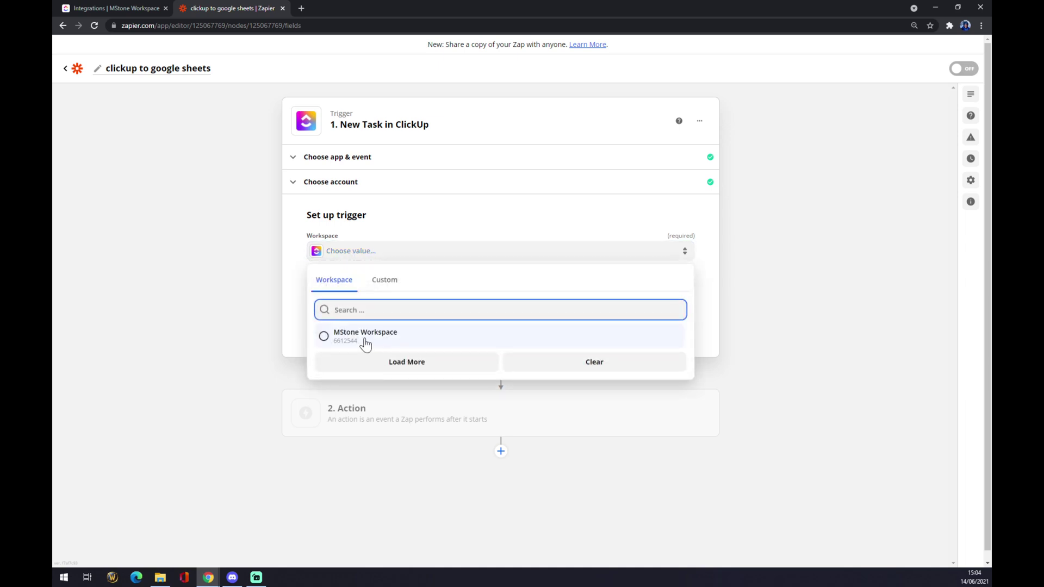
click(365, 341)
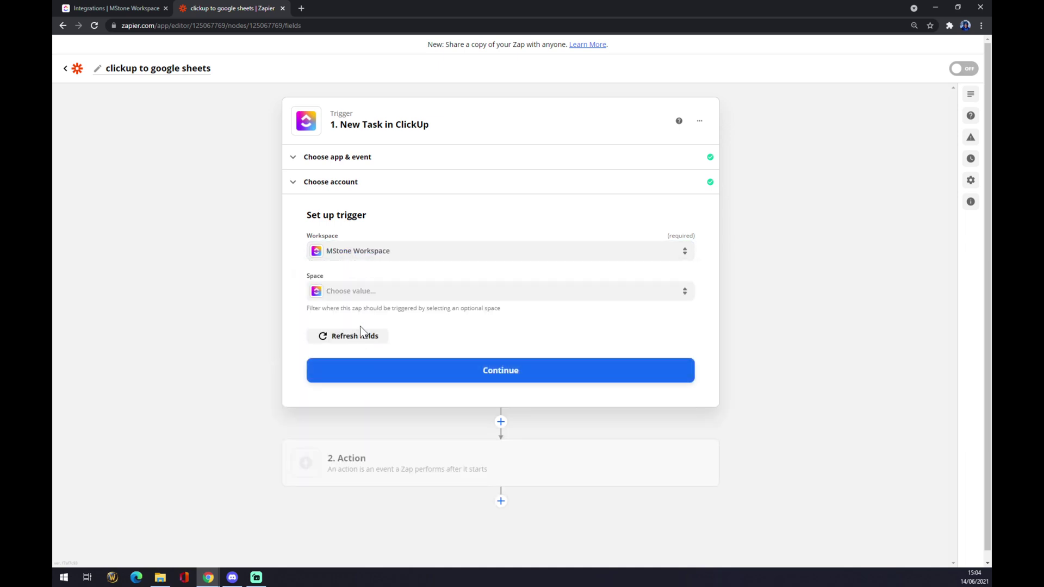
click(350, 296)
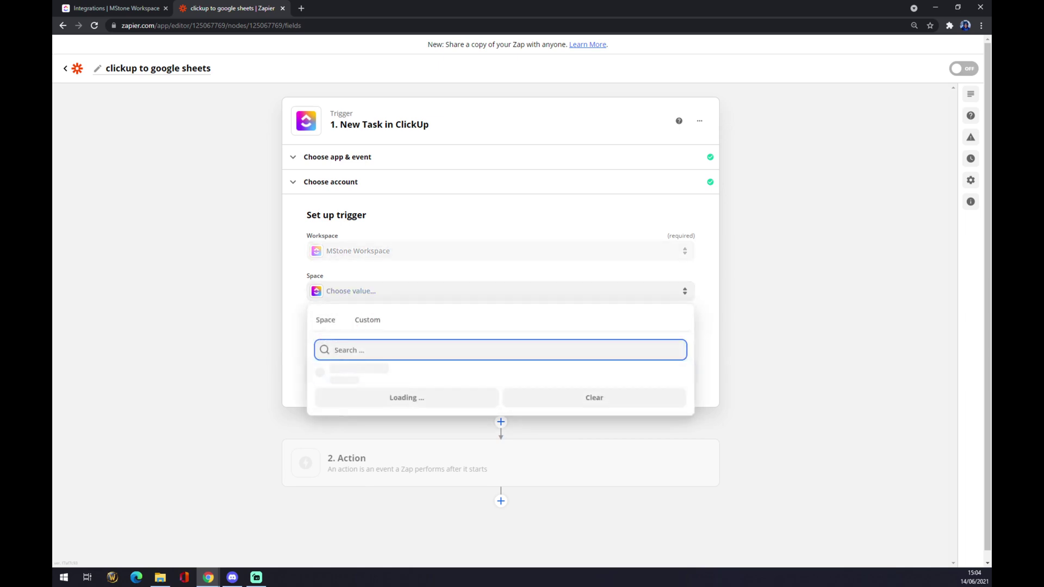
click(350, 374)
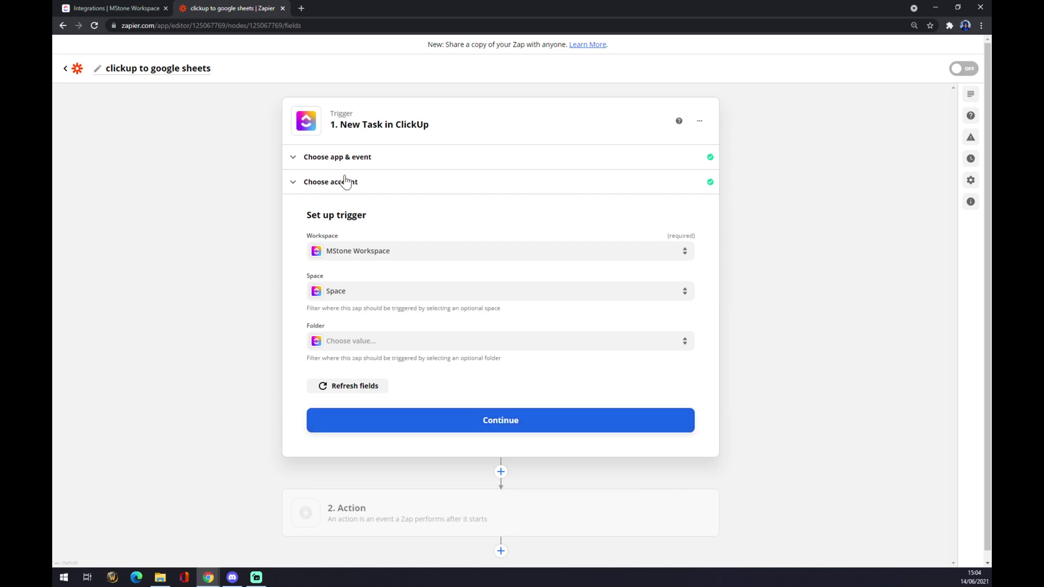
click(436, 428)
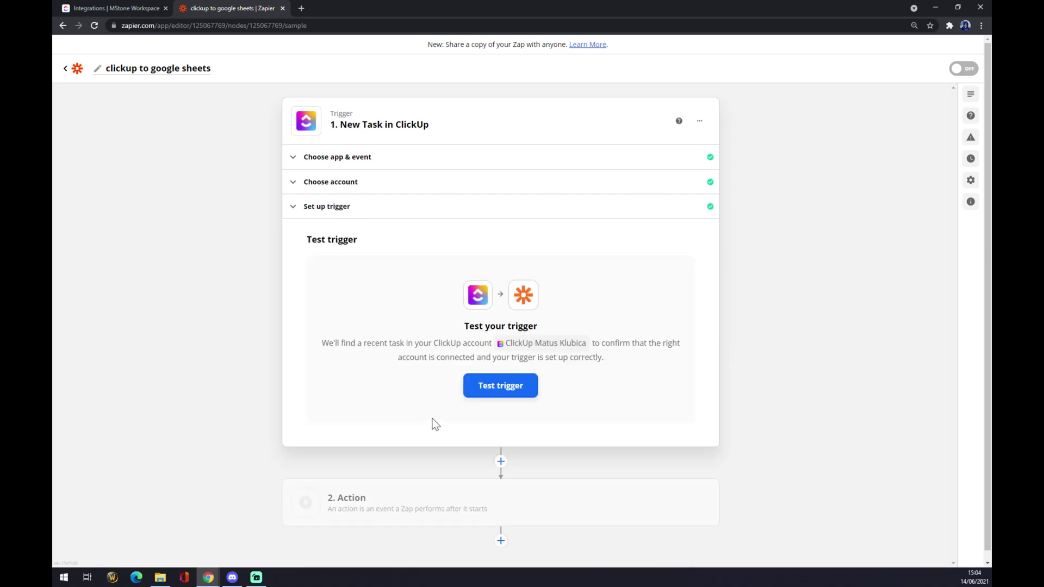
scroll(483, 402, down, 1)
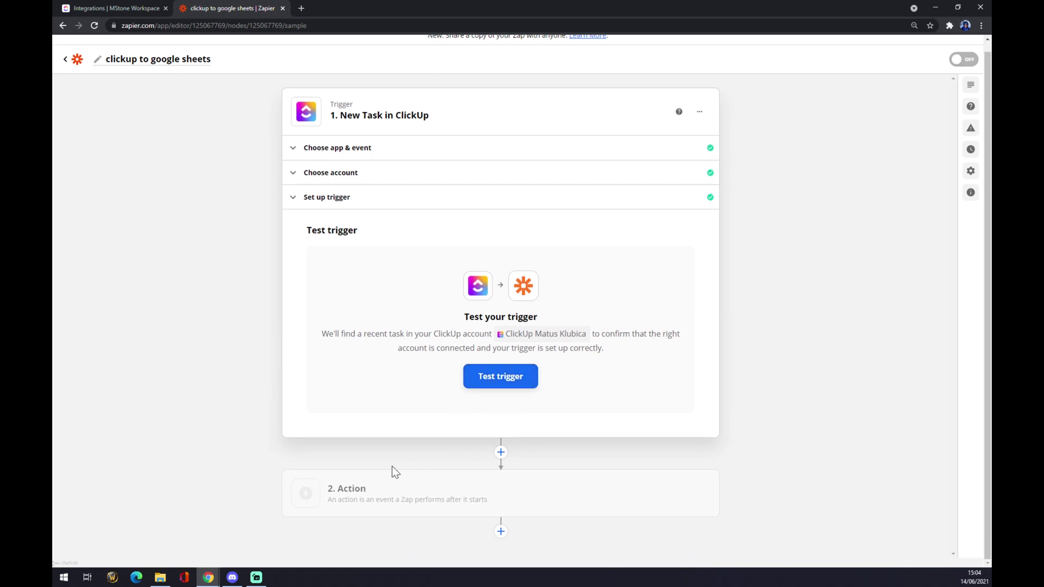
Set the action to Google Sheets with Create Worksheet as the event.
click(372, 489)
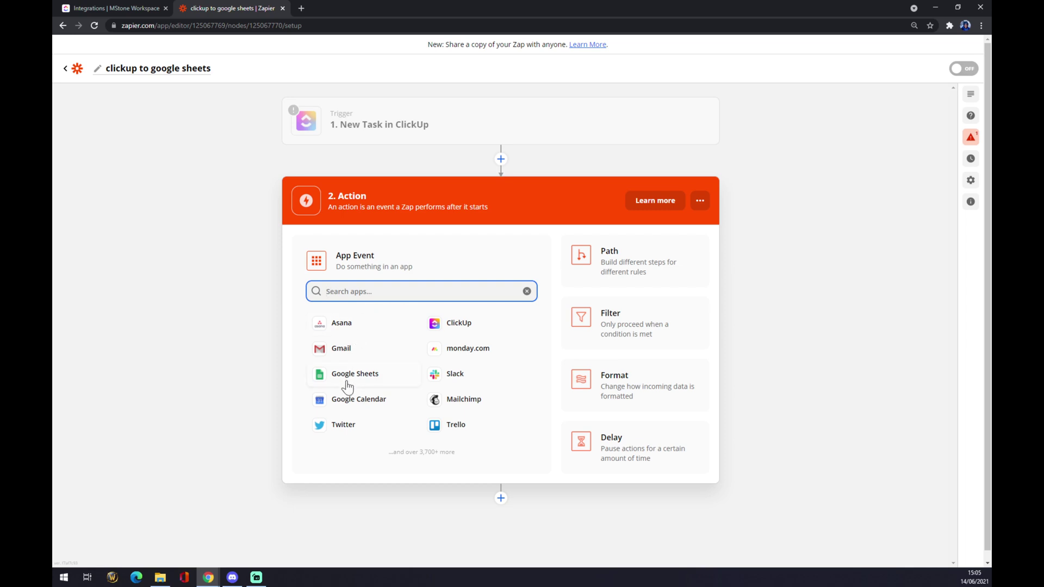
click(363, 376)
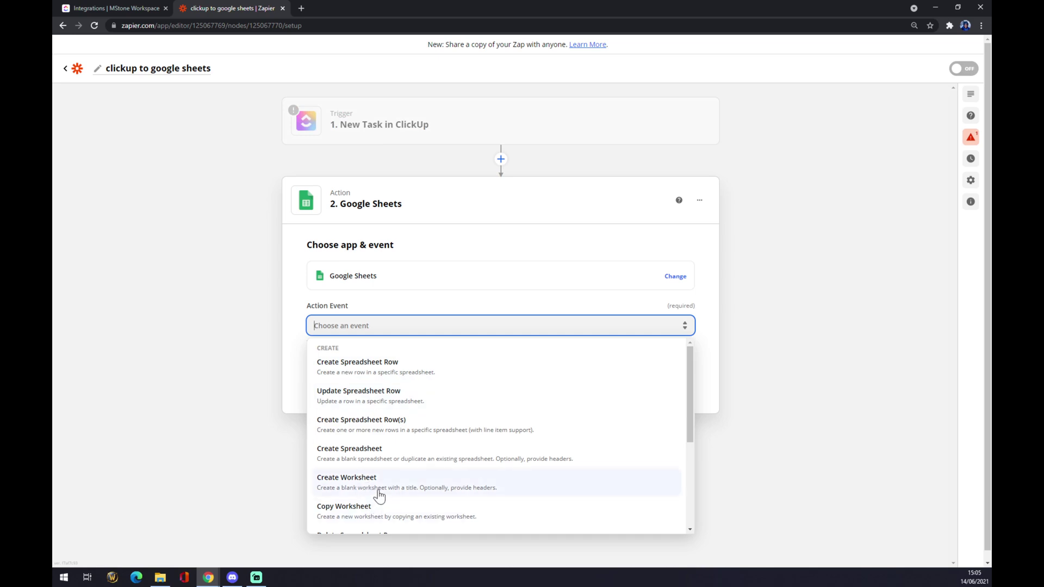
click(379, 496)
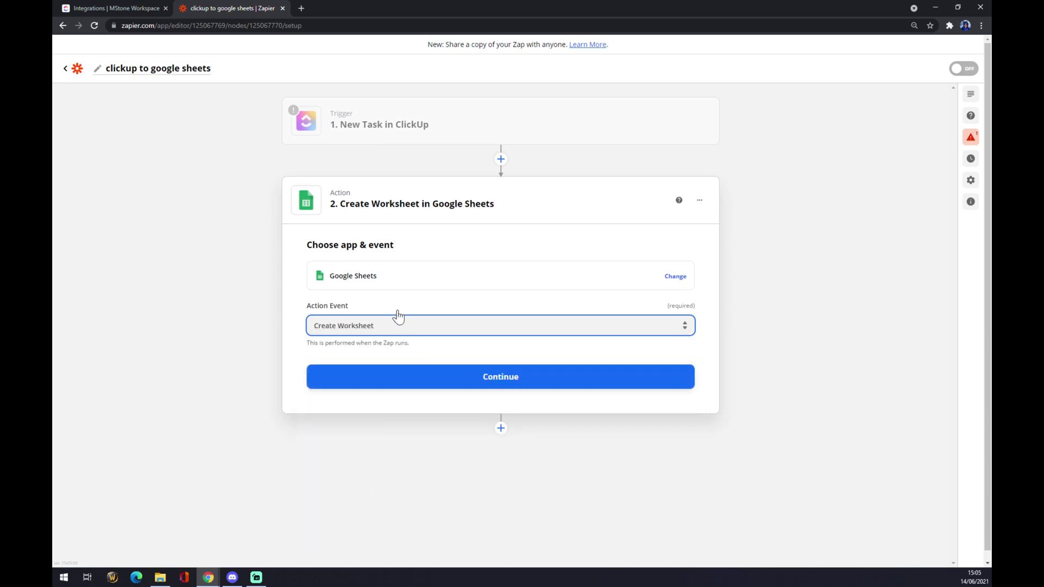
click(494, 380)
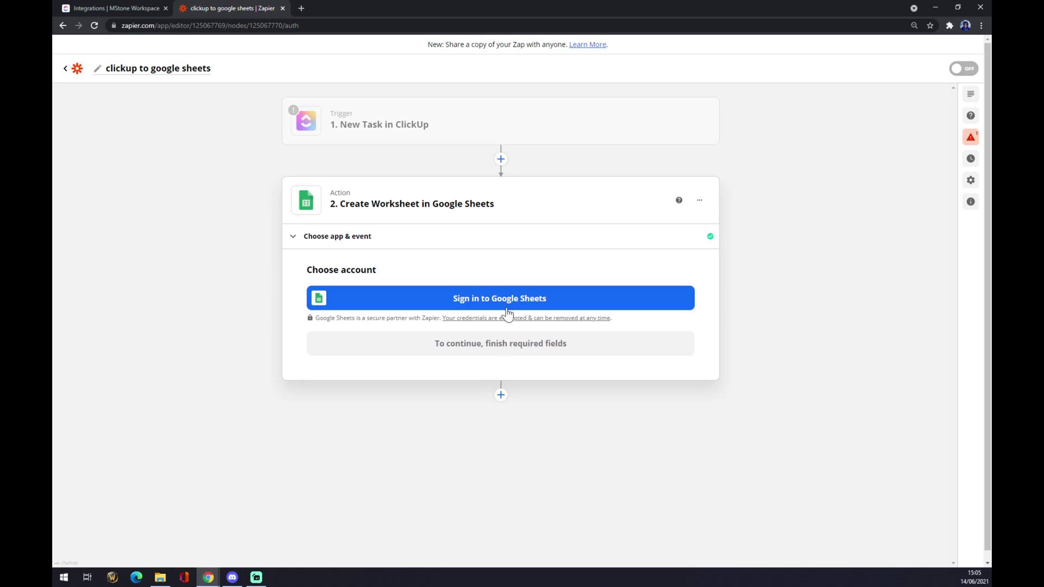